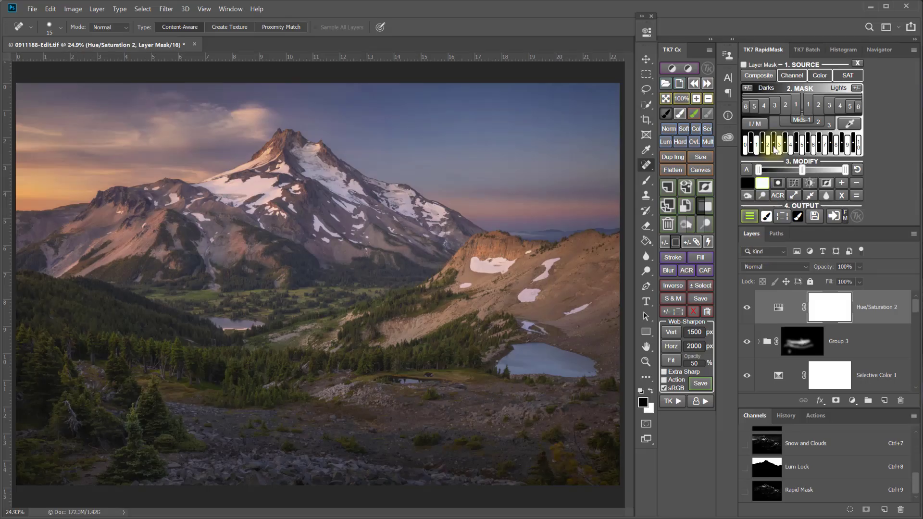
- Reveal the saved sky and Snow and Clouds channels through RapidMask's Channel > My Channels list
click(792, 77)
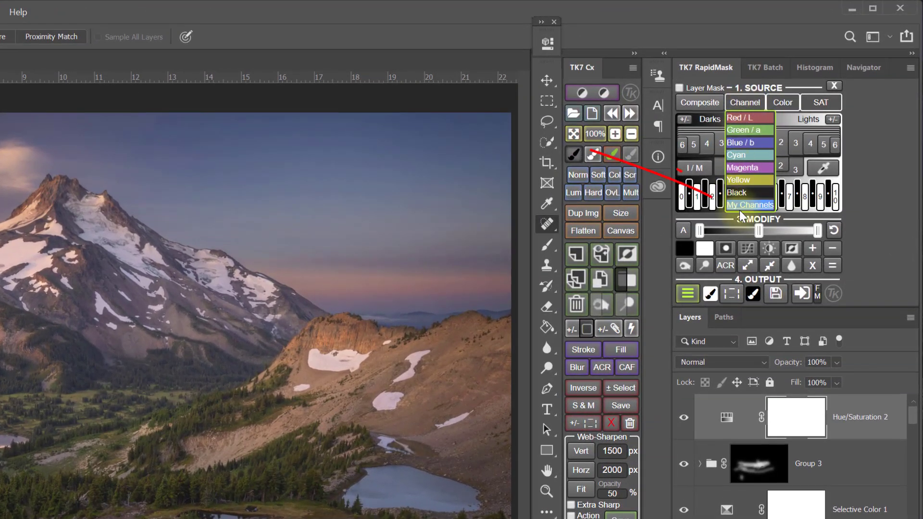
click(740, 205)
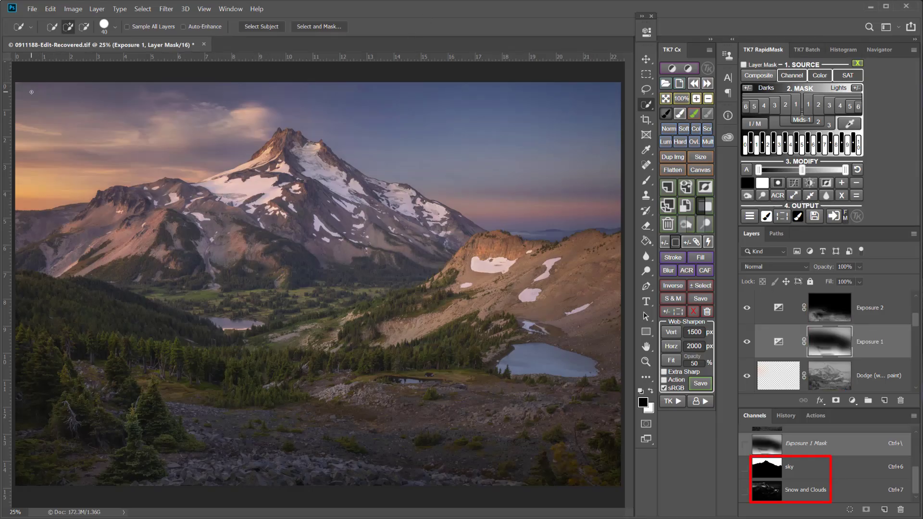
- Select the sky along the full mountain ridgeline with the Quick Selection tool
click(429, 98)
click(509, 120)
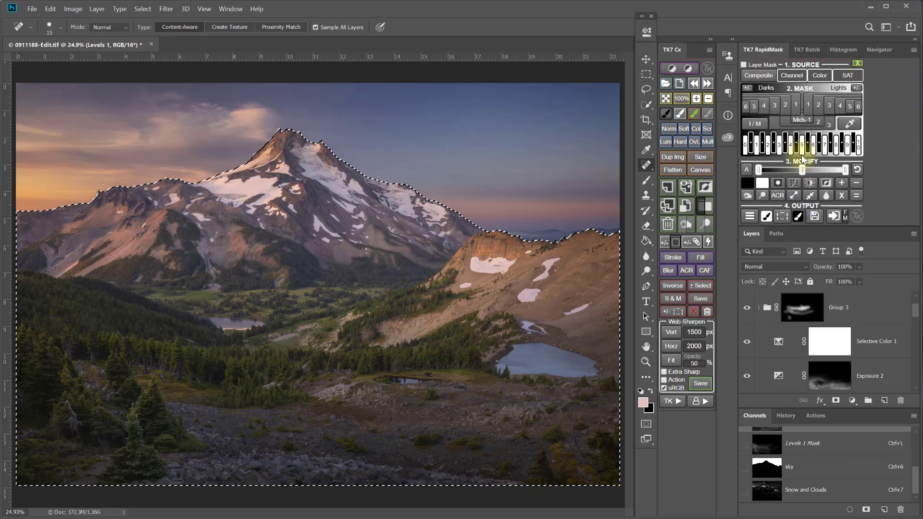
- Load the Levels 1 layer mask as a Rapid Mask via My Channels > Current Layer Mask
click(790, 77)
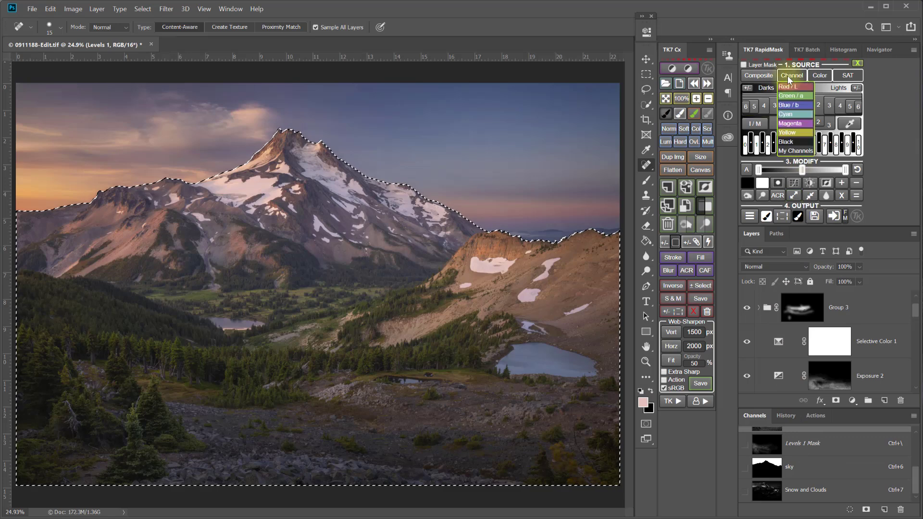
click(788, 152)
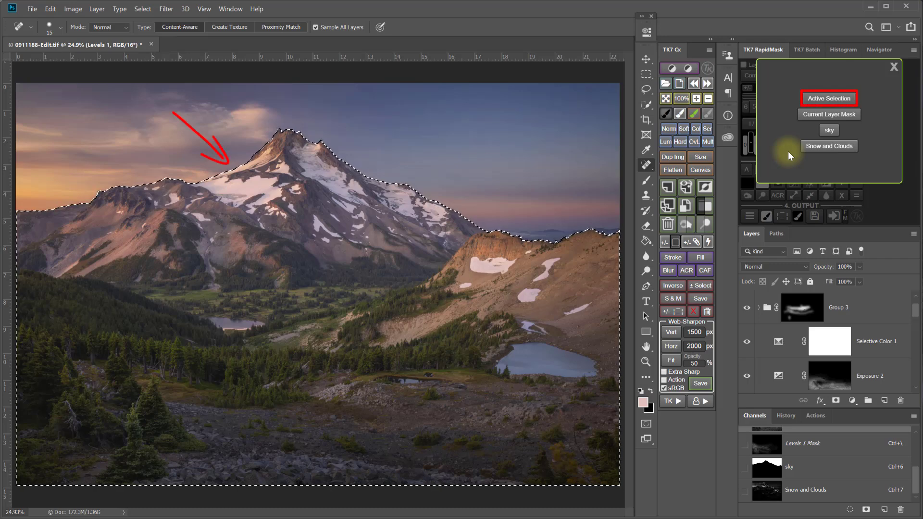
scroll(911, 317, up, 1)
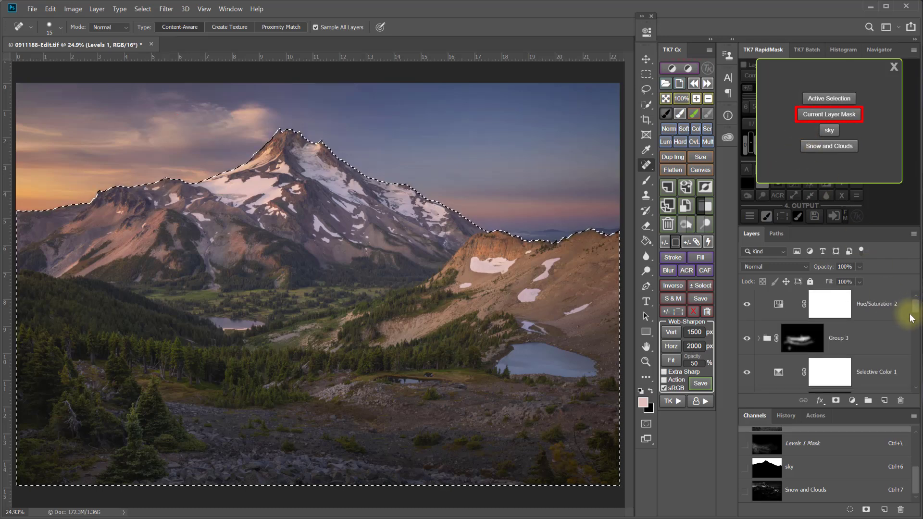
drag(911, 317, 914, 355)
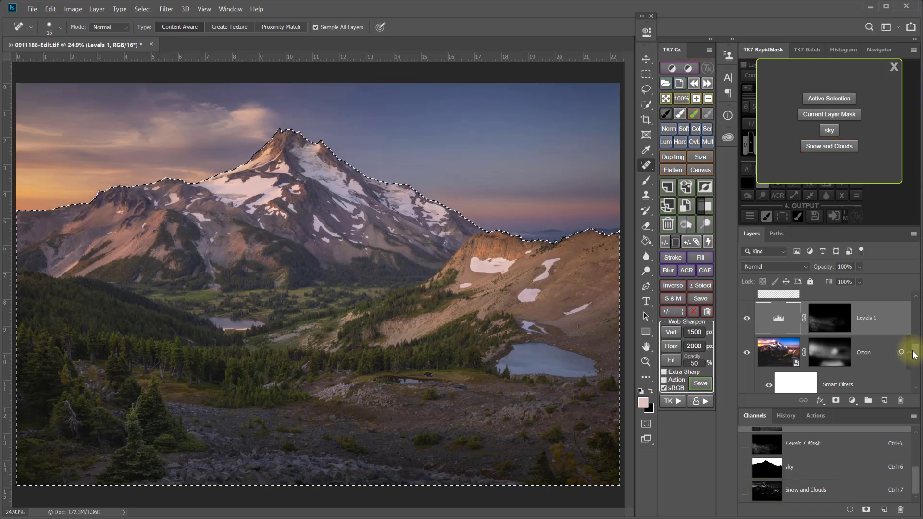
click(838, 116)
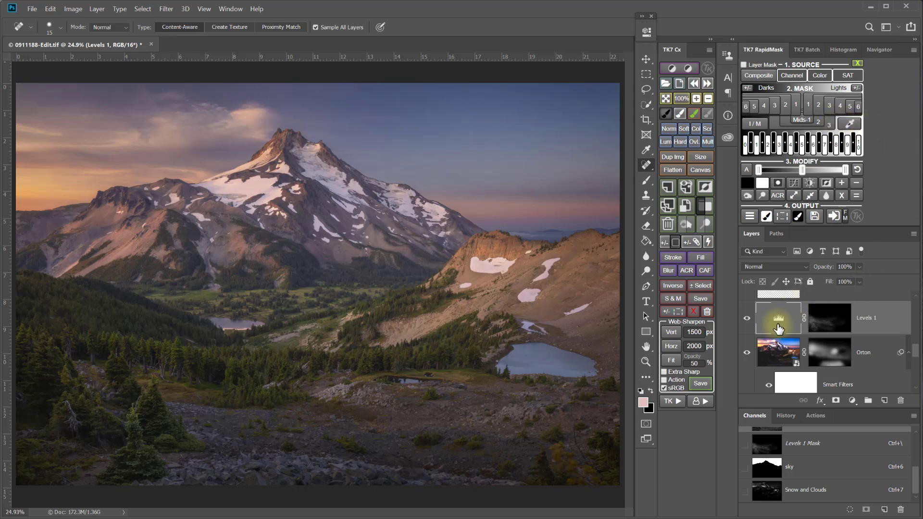
- Show the My Channels picker listing Current Layer Mask, sky and Snow and Clouds
click(793, 76)
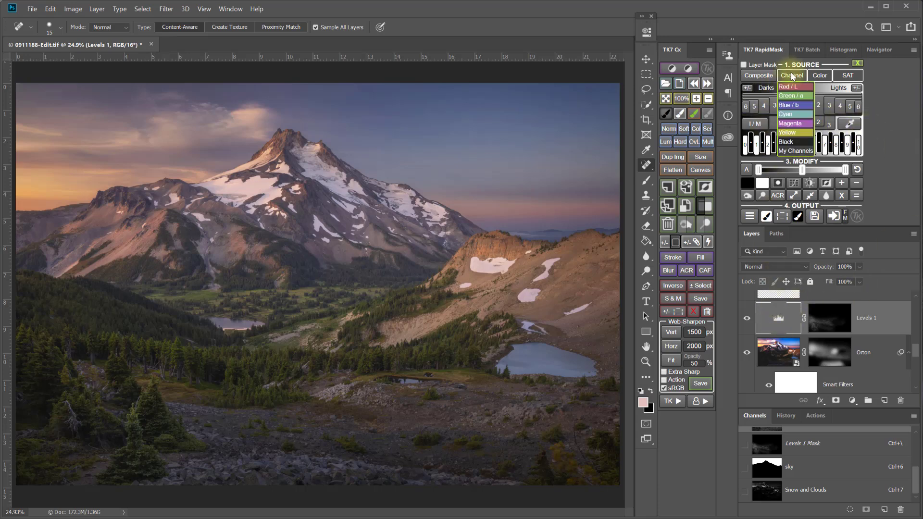
click(783, 151)
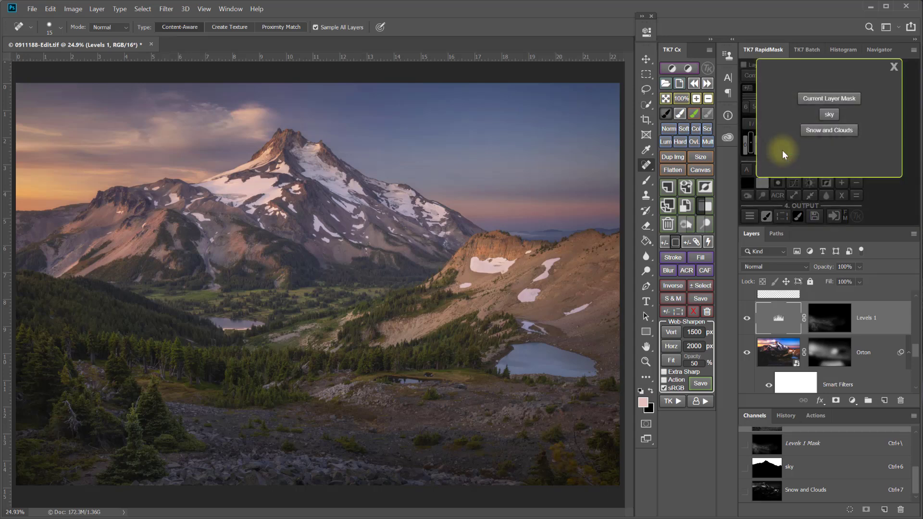
- Load Current Layer Mask as the Rapid Mask, then brighten it once and expand it twice
click(836, 98)
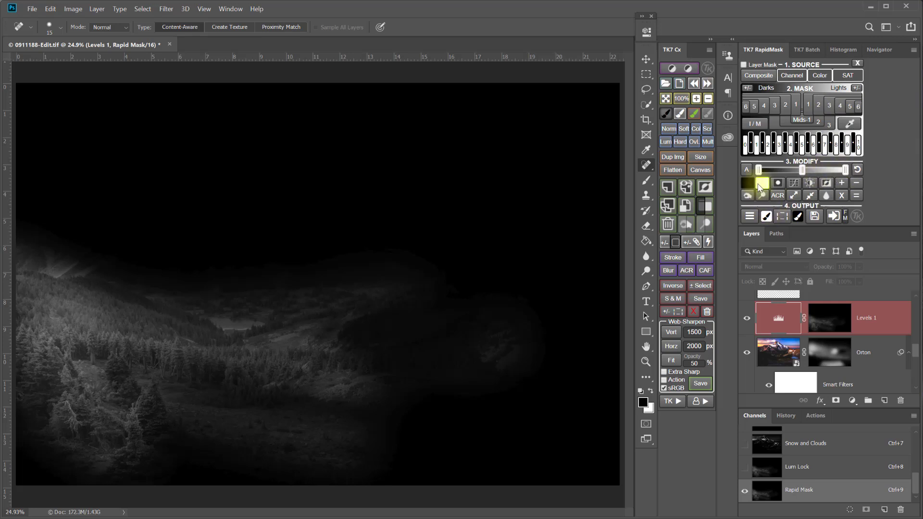
click(747, 169)
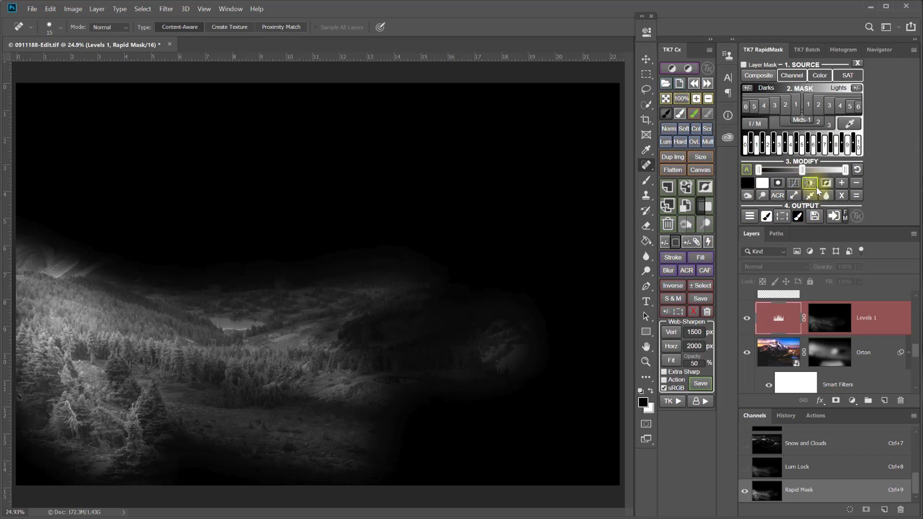
click(794, 196)
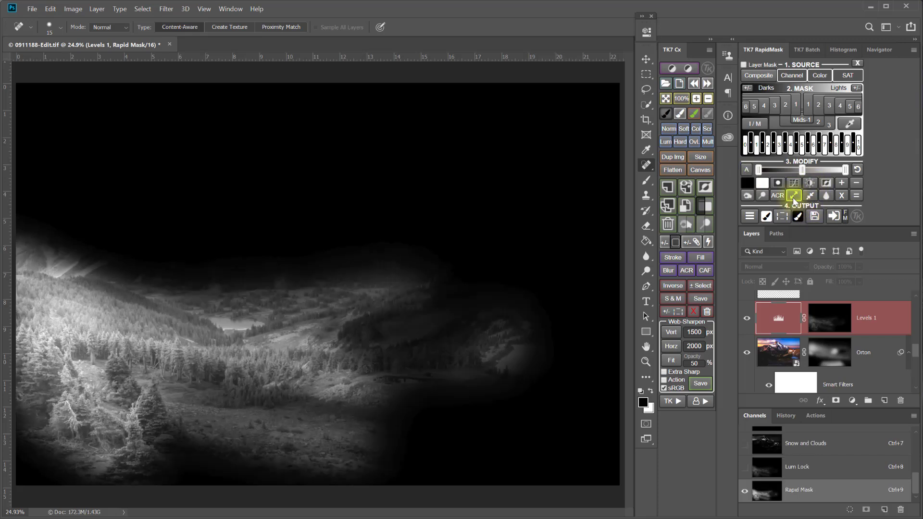
click(794, 198)
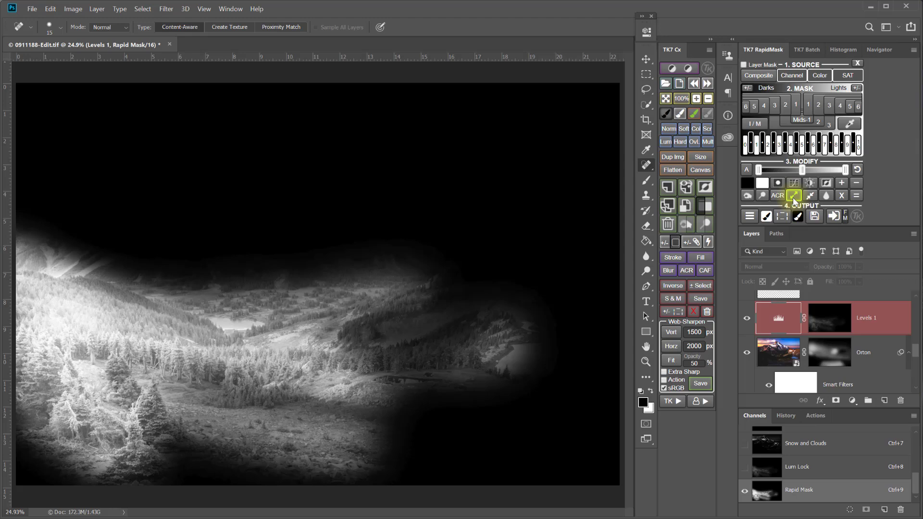
- Add a masked Brightness/Contrast layer, raise its brightness, then hide it to compare
click(755, 215)
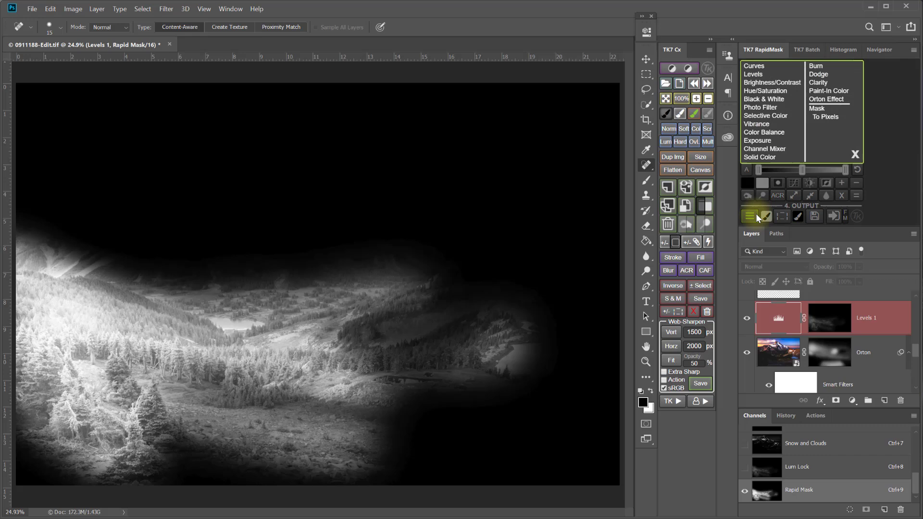
click(773, 82)
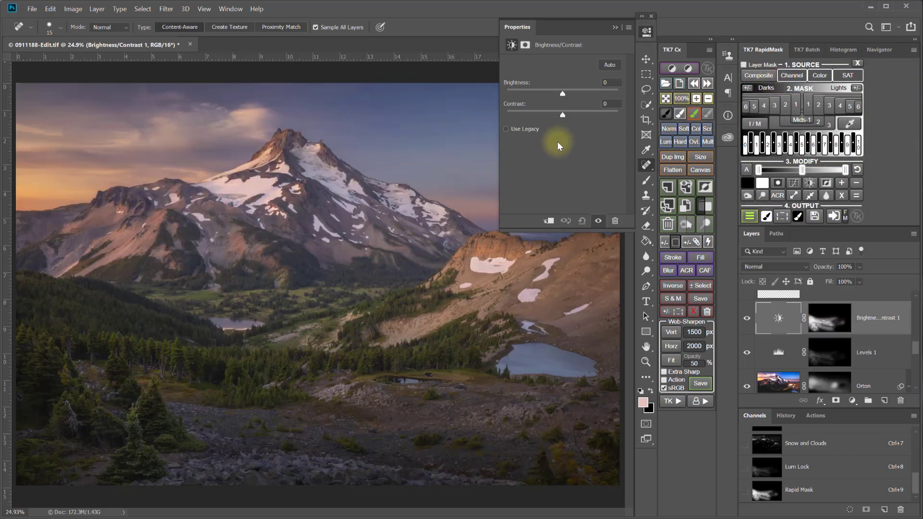
drag(563, 93, 590, 91)
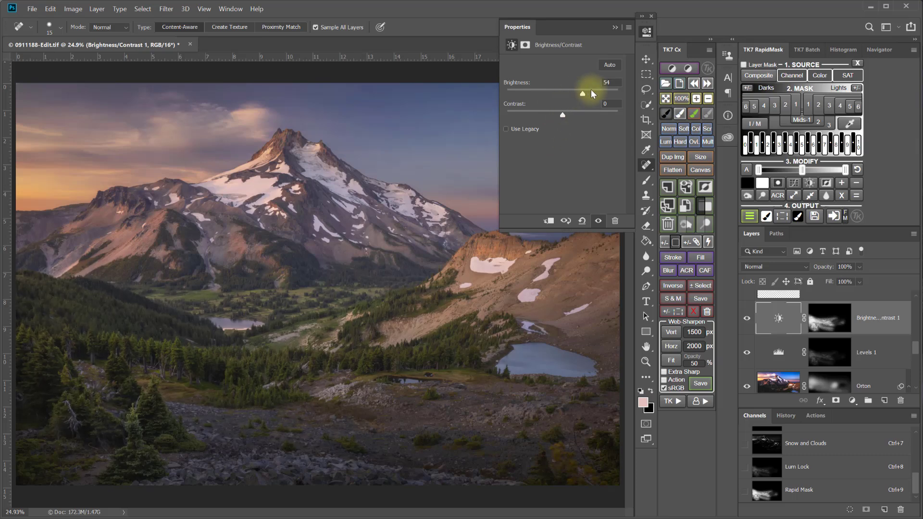
click(748, 320)
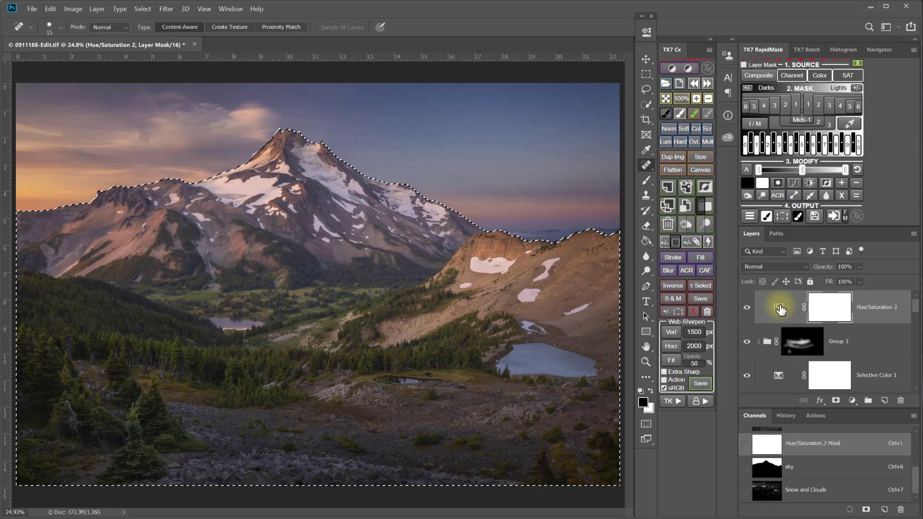
- Rebuild the Rapid Mask from the active ridge selection via My Channels > Active Selection, then show the Output adjustments
click(792, 76)
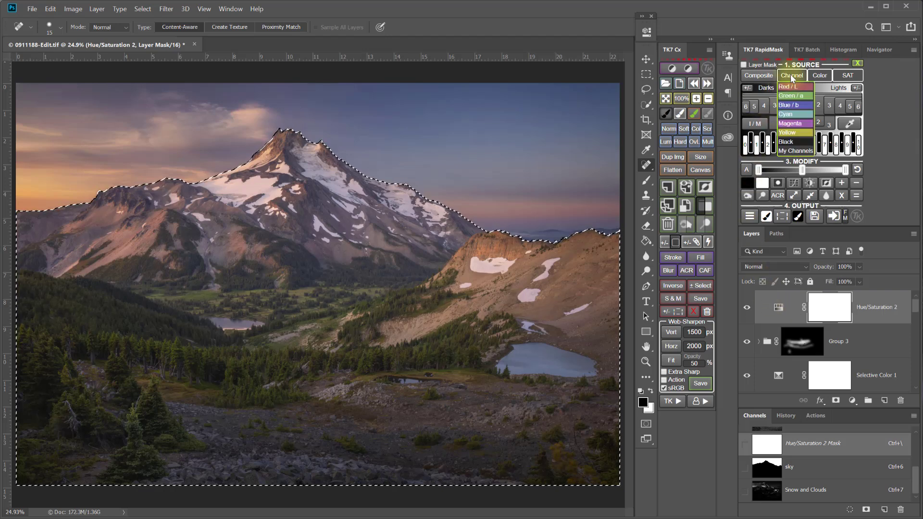
click(787, 151)
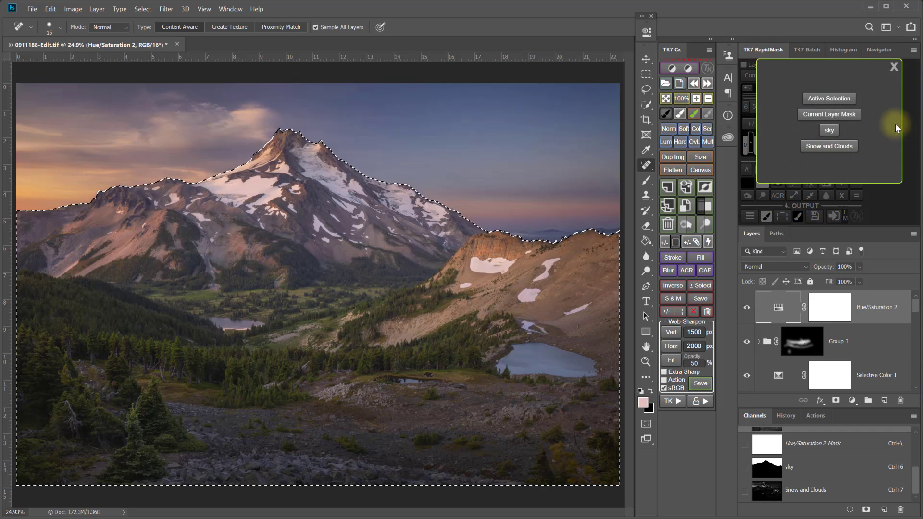
click(840, 100)
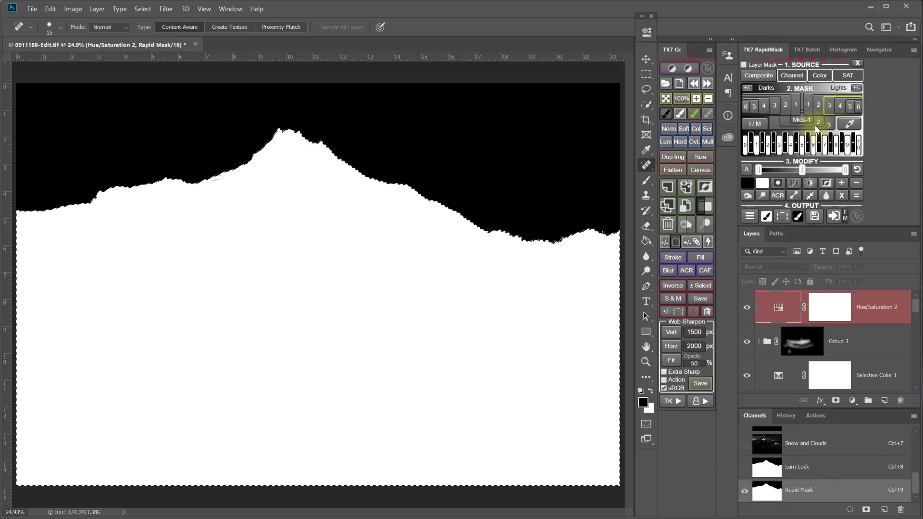
click(750, 217)
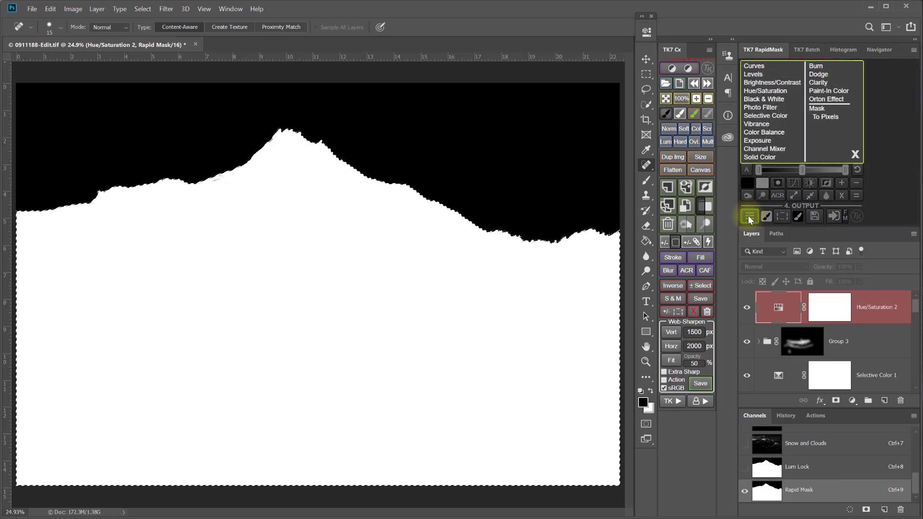
- Apply a masked Orton Effect, toggle it to compare, lower its opacity, then delete the group
click(821, 100)
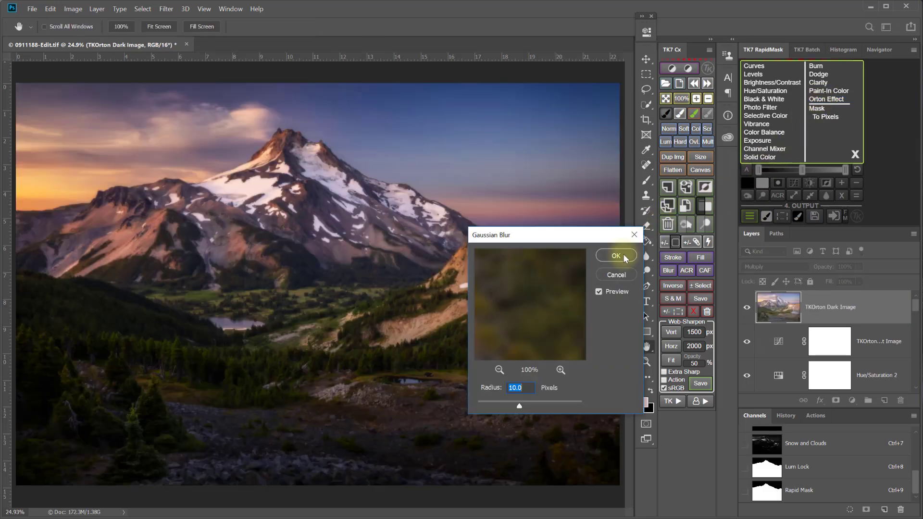
click(623, 256)
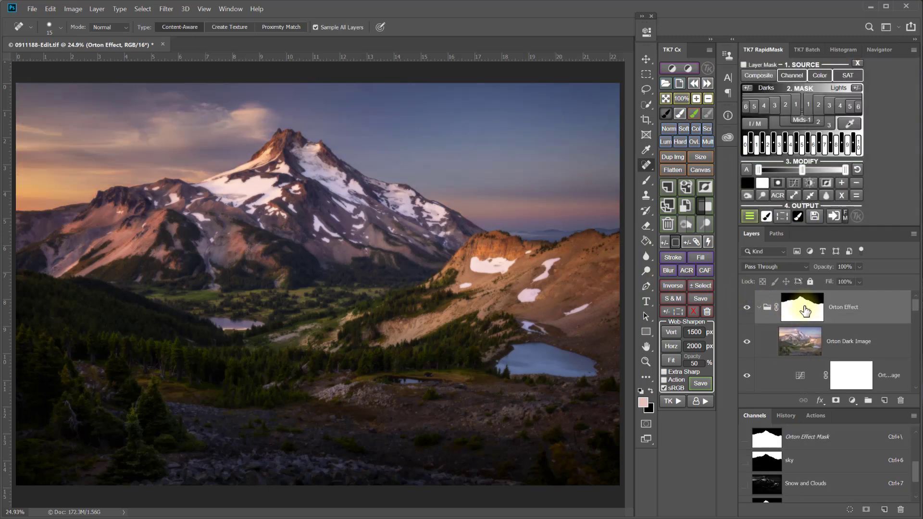
click(748, 312)
click(749, 312)
click(749, 311)
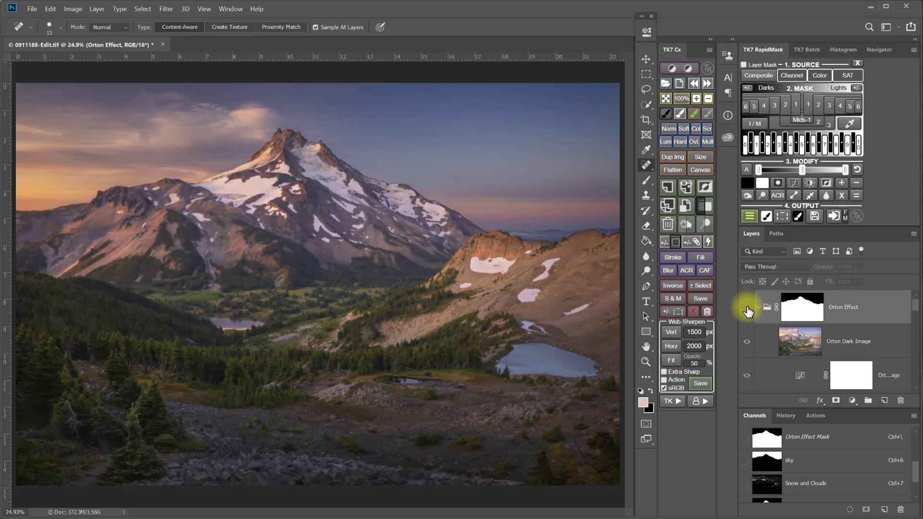
click(748, 312)
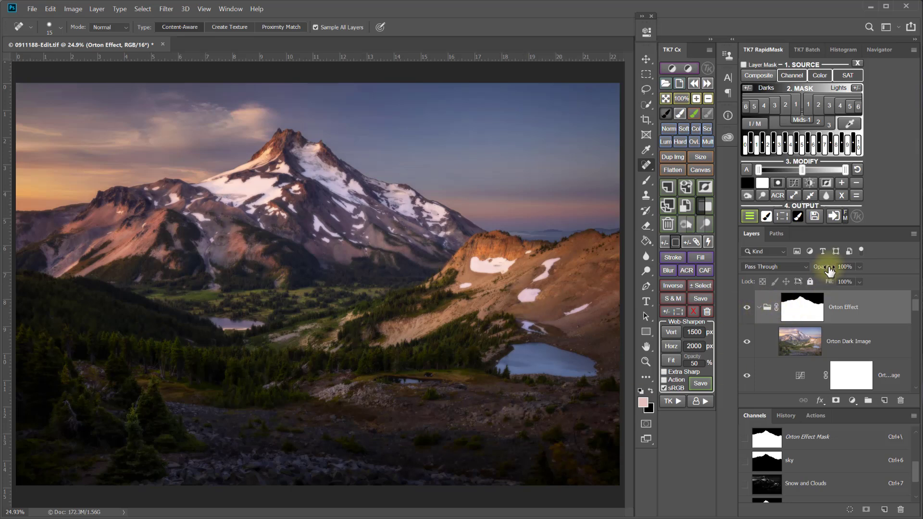
drag(829, 268, 766, 268)
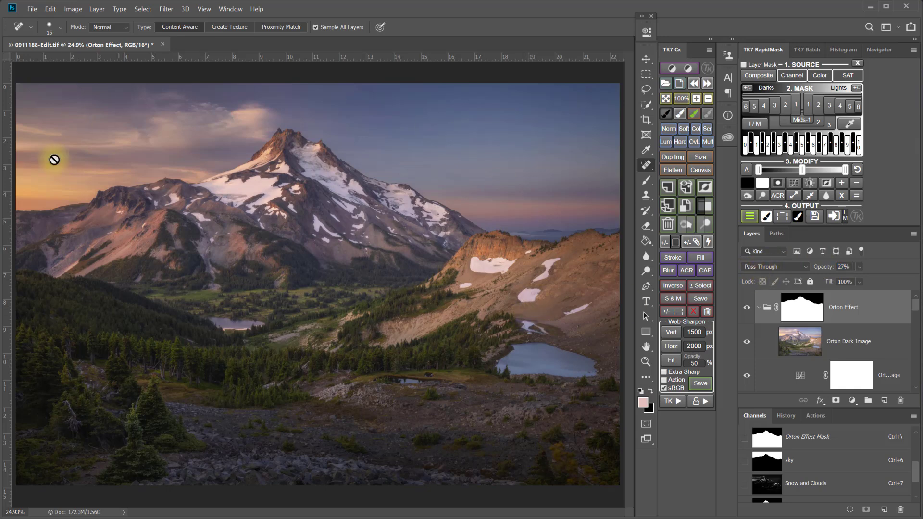
key(Delete)
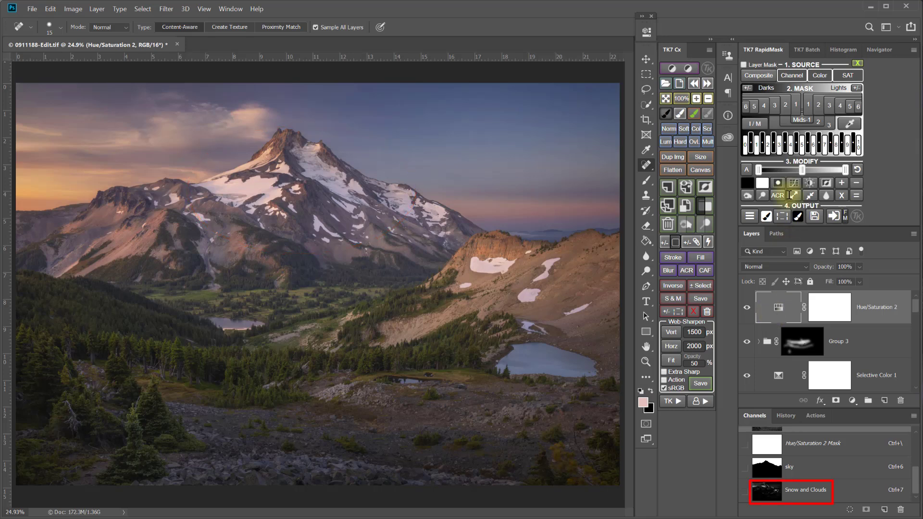
- Build the Rapid Mask from the saved Snow and Clouds channel under Channel > My Channels
click(795, 76)
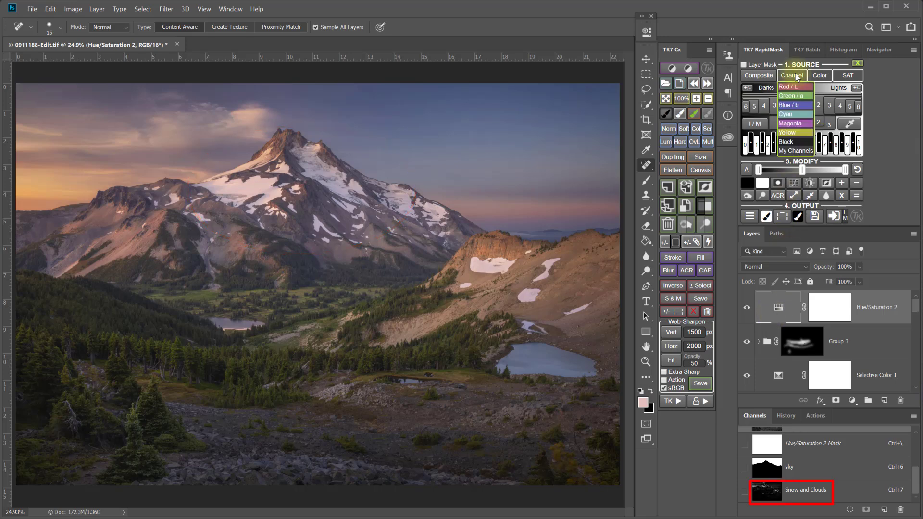
click(789, 152)
click(833, 130)
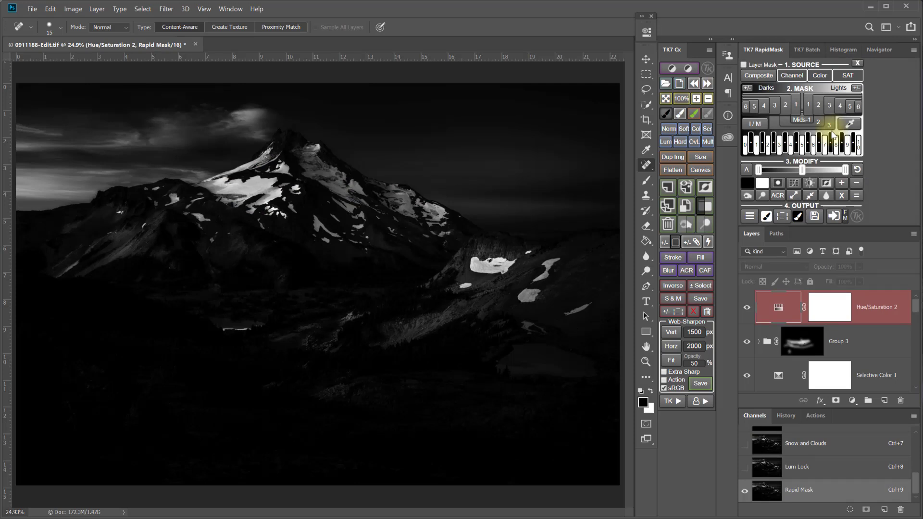
- Subtract the saved sky channel from the Snow and Clouds Rapid Mask using the − modifier
click(857, 185)
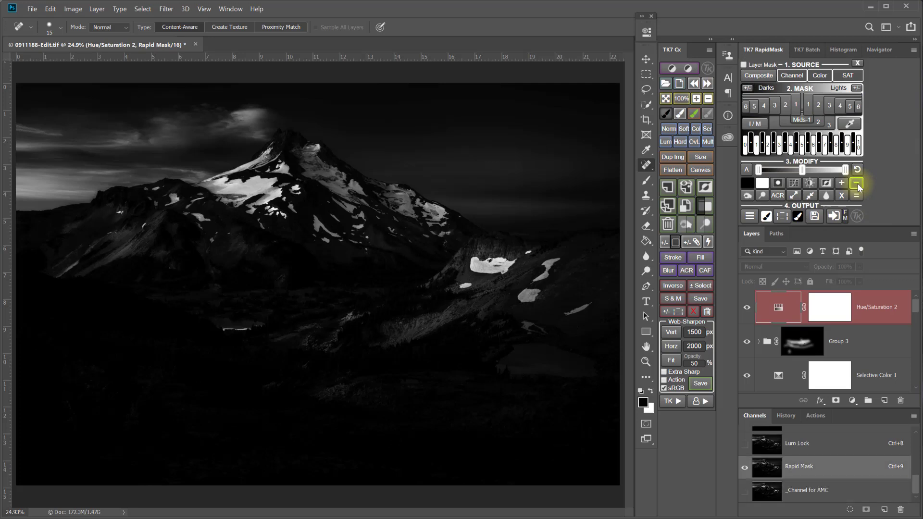
click(792, 75)
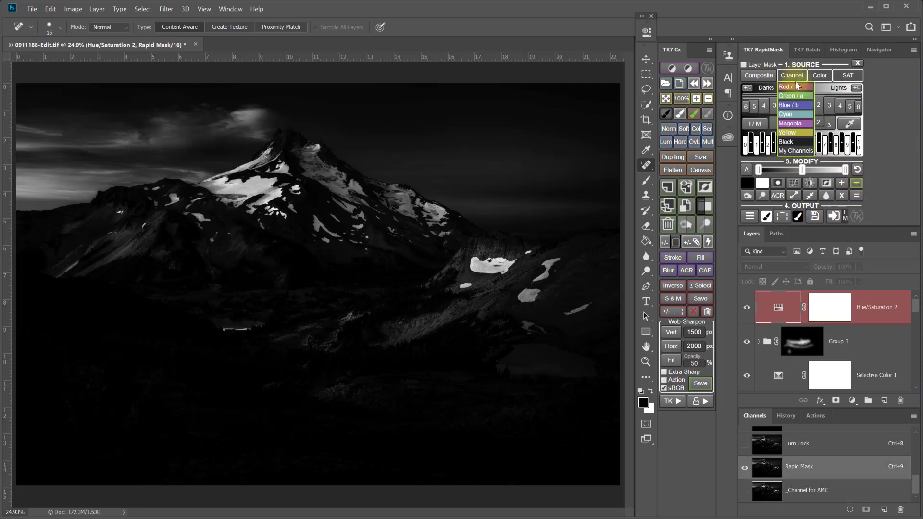
click(793, 151)
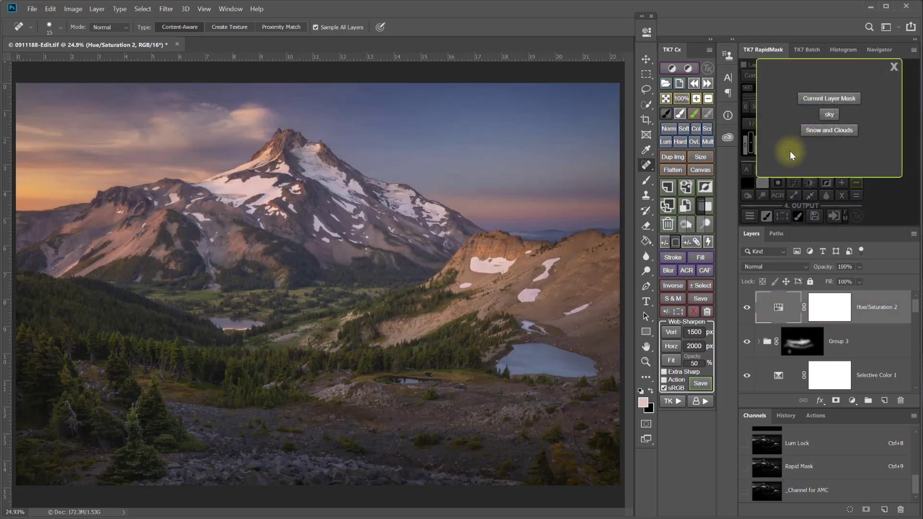
click(829, 115)
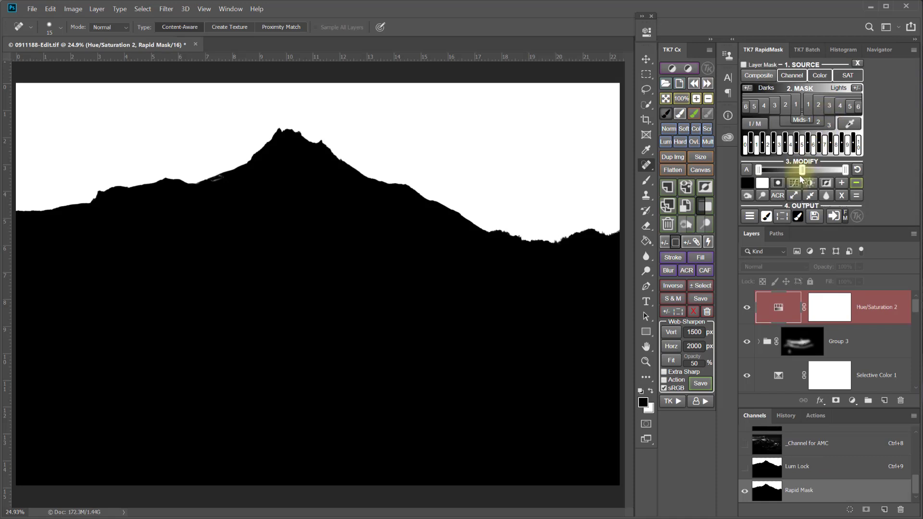
click(860, 195)
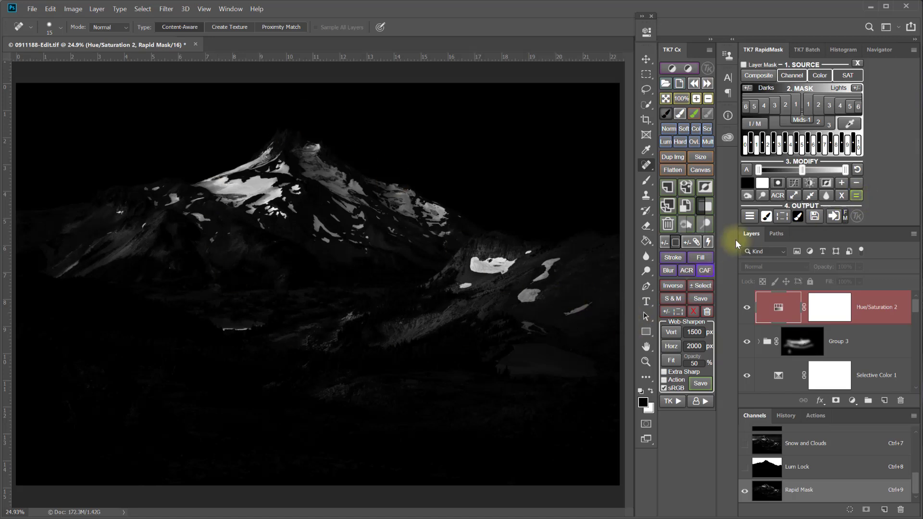
- Add a Selective Color layer from the snow mask and warm its Neutrals with less cyan, more yellow and black
click(752, 219)
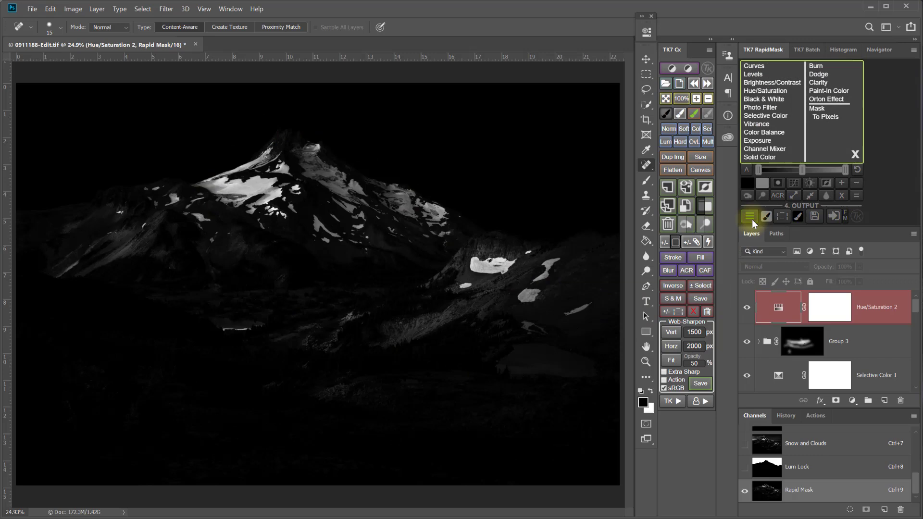
click(760, 118)
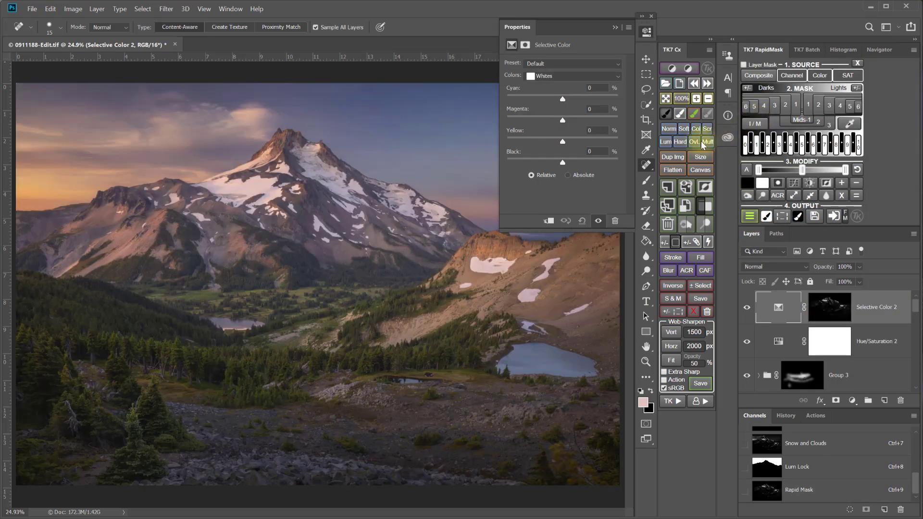
click(555, 73)
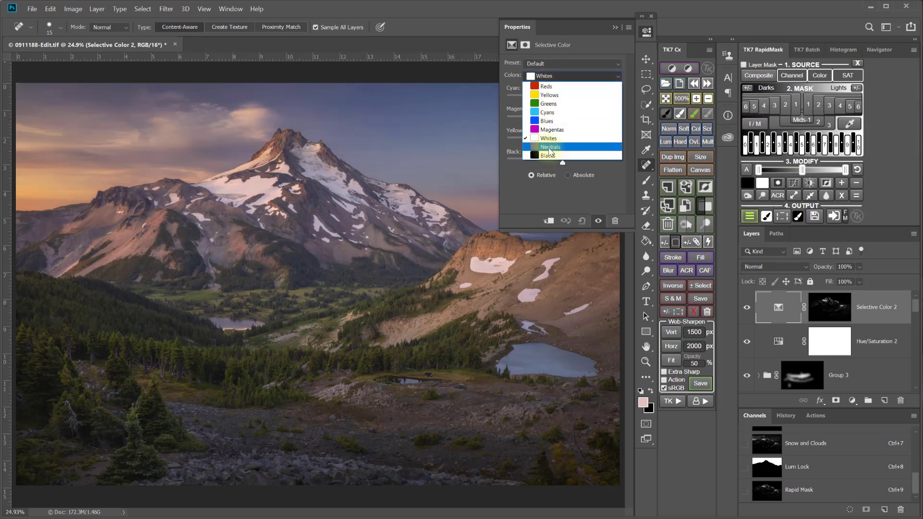
click(552, 150)
drag(562, 142, 587, 139)
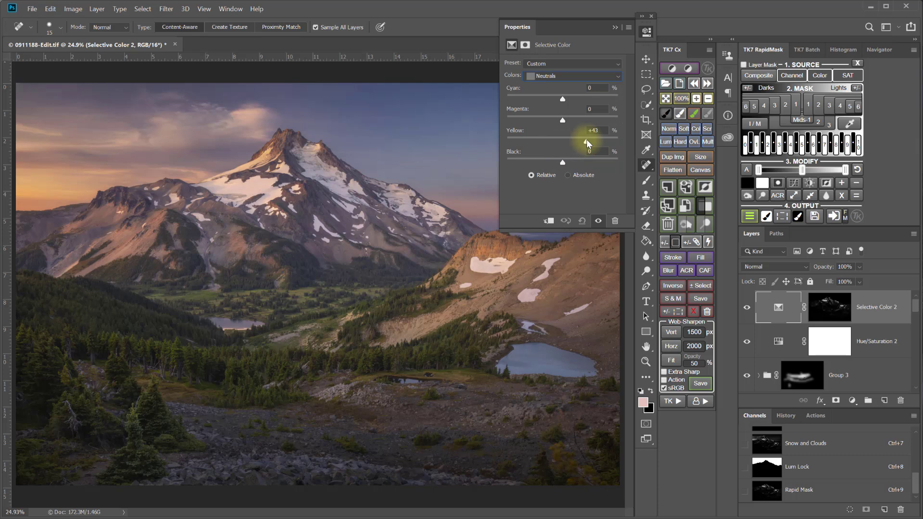
drag(562, 98, 544, 97)
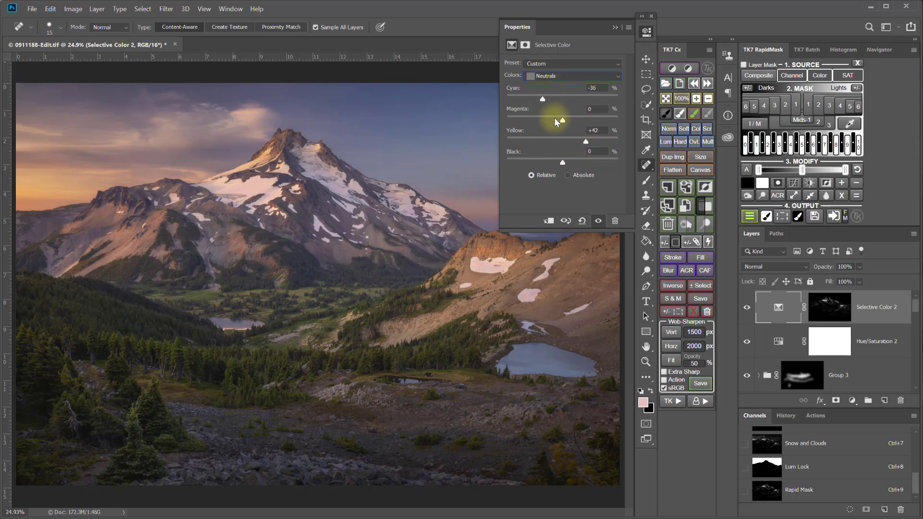
drag(563, 162, 580, 164)
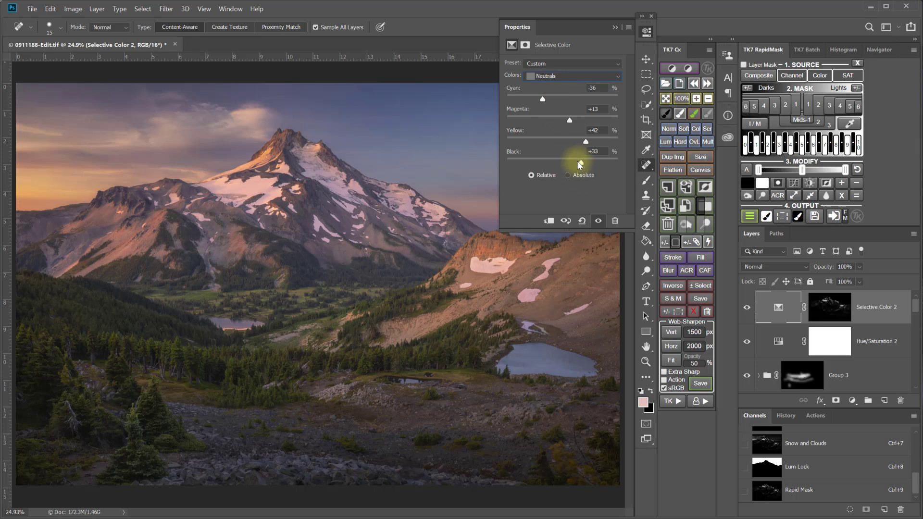
- Set the Whites to Cyan -21, Magenta +4, Yellow +30, Black +7
click(570, 76)
click(548, 140)
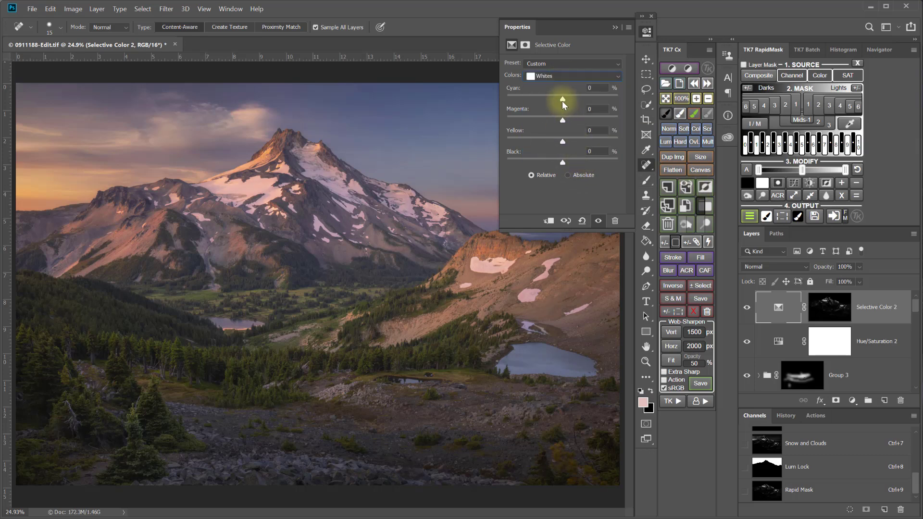
drag(561, 99, 551, 100)
drag(583, 140, 565, 121)
drag(562, 163, 567, 165)
- Toggle Selective Color 2 off and on twice to compare the snow before and after
click(748, 308)
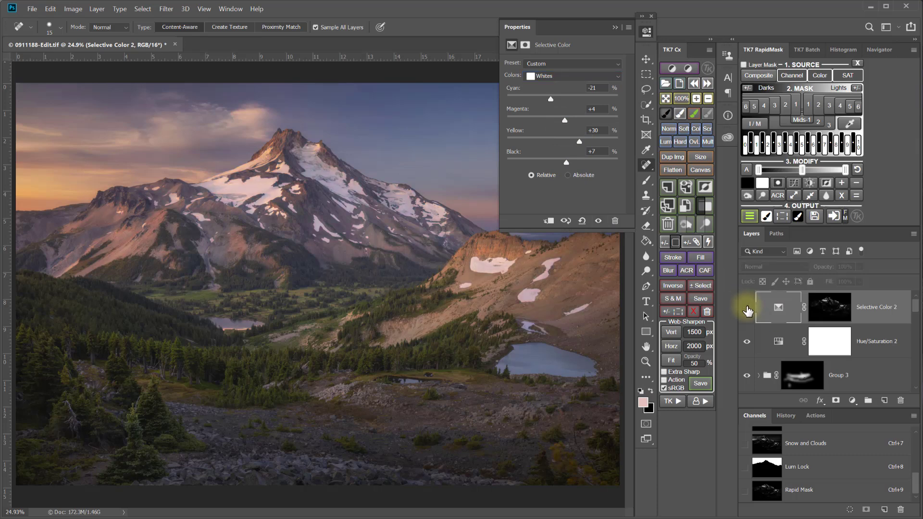
click(747, 308)
click(747, 308)
click(747, 308)
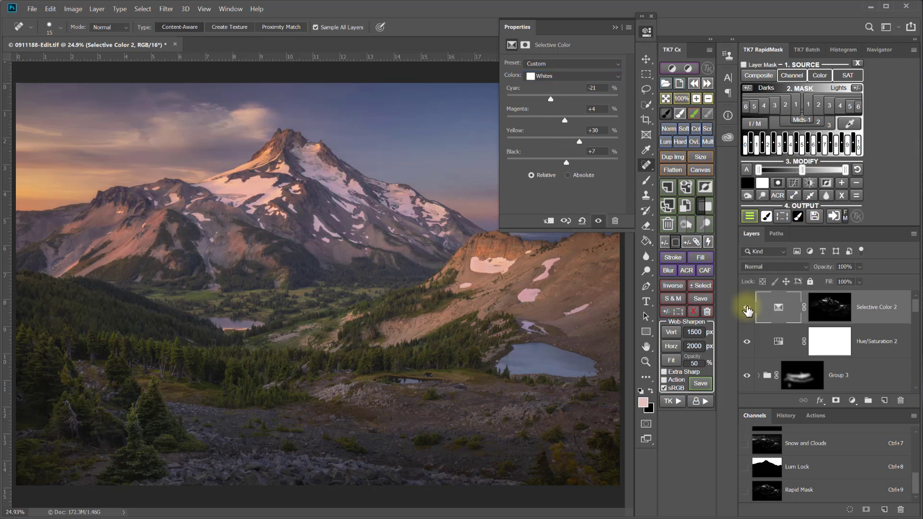